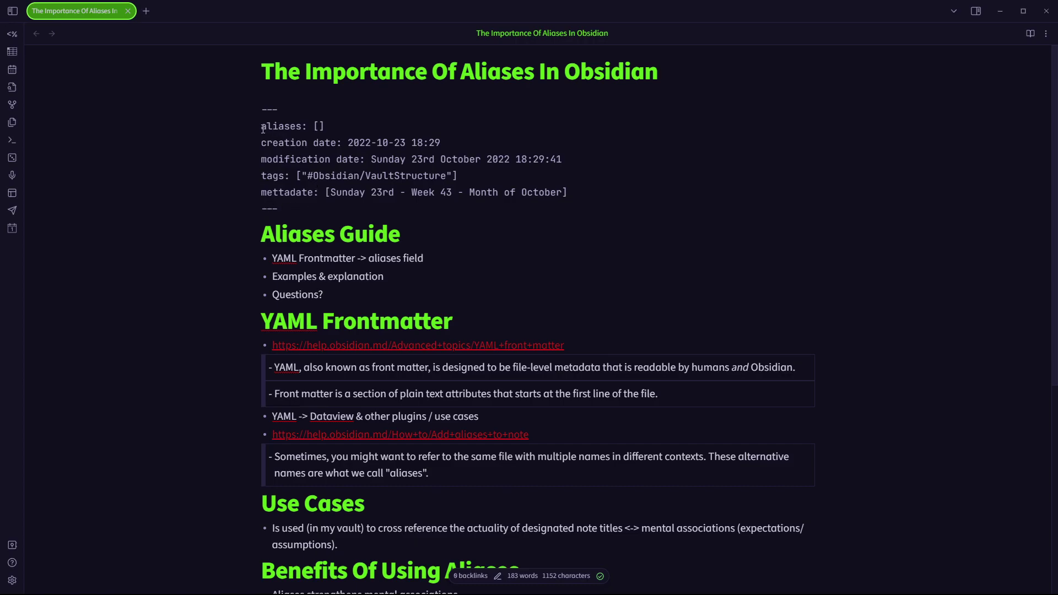
# - Move the caret through the aliases note's empty aliases list, Aliases Guide bullets and Use Cases line
pyautogui.click(310, 127)
pyautogui.click(293, 277)
pyautogui.scroll(-3, 485, 412)
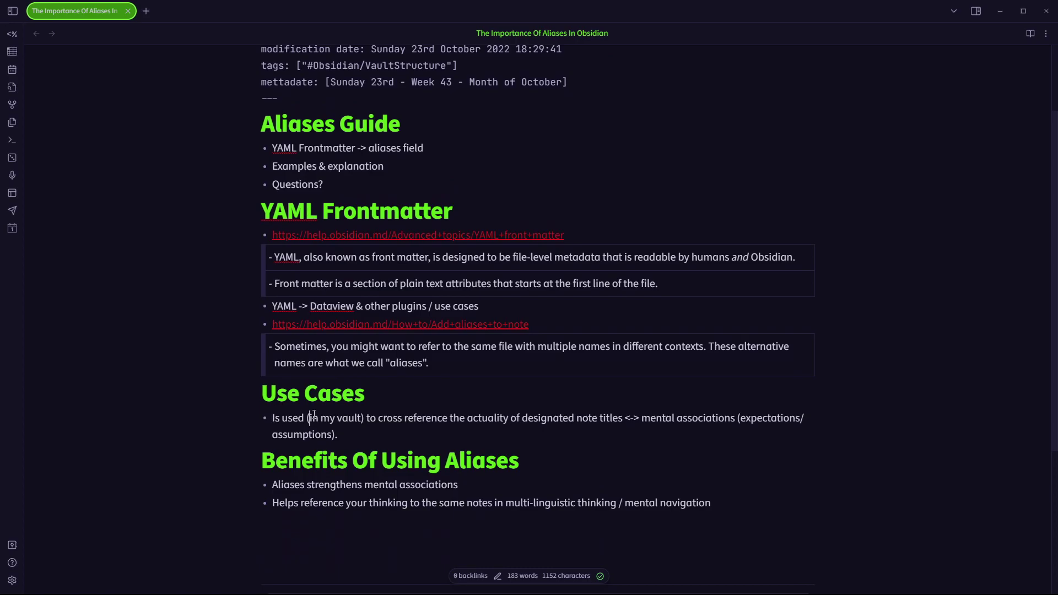
pyautogui.click(414, 424)
# - Open The Principles Of My Life Philosophy from the Starred notes list
pyautogui.hotkey('ctrl', '\\')
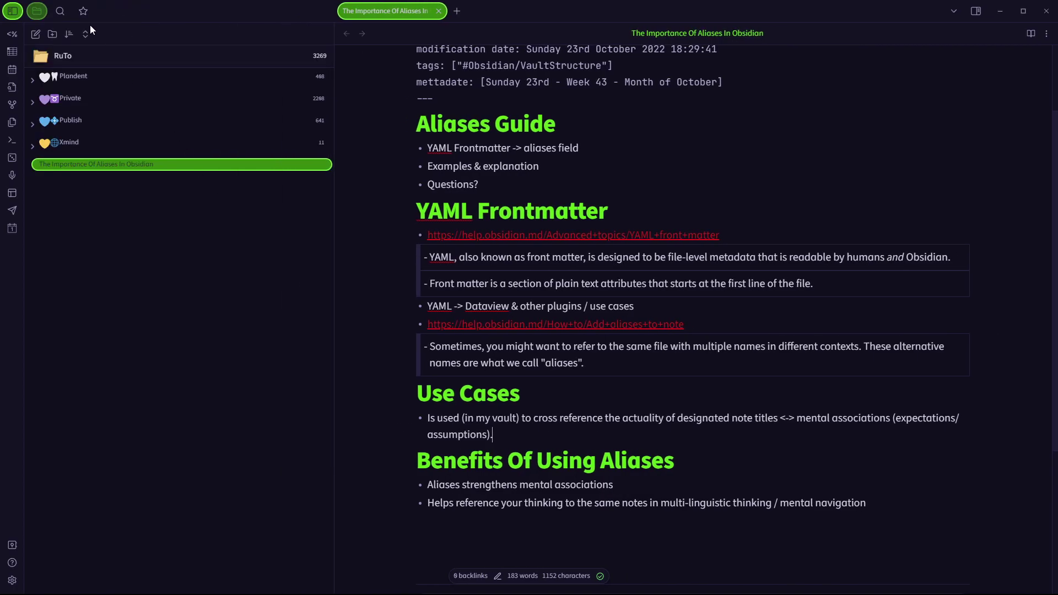
pyautogui.click(83, 11)
pyautogui.moveTo(82, 52); pyautogui.dragTo(85, 59)
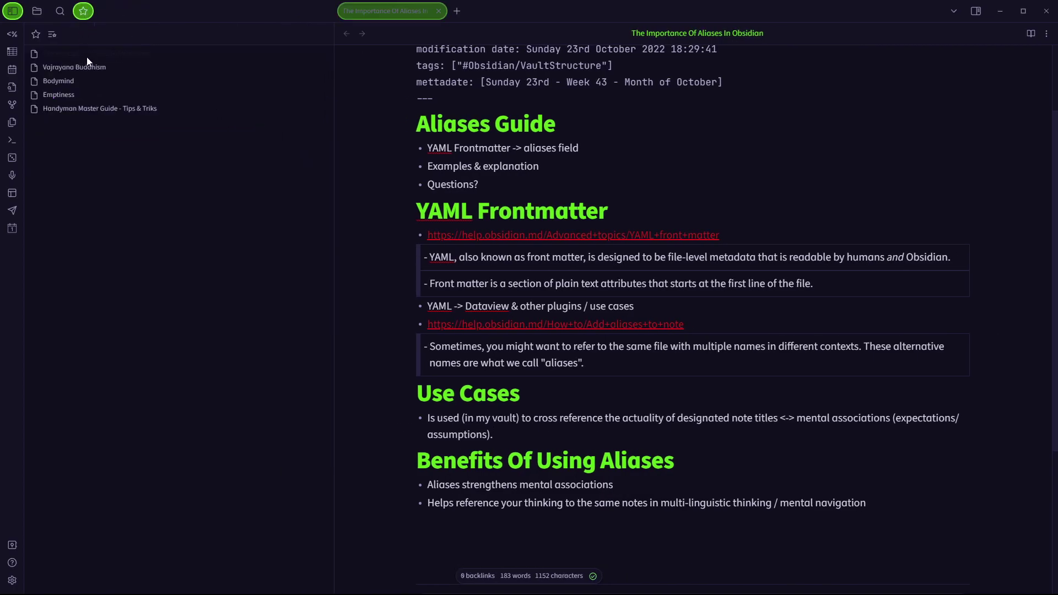
pyautogui.click(87, 57)
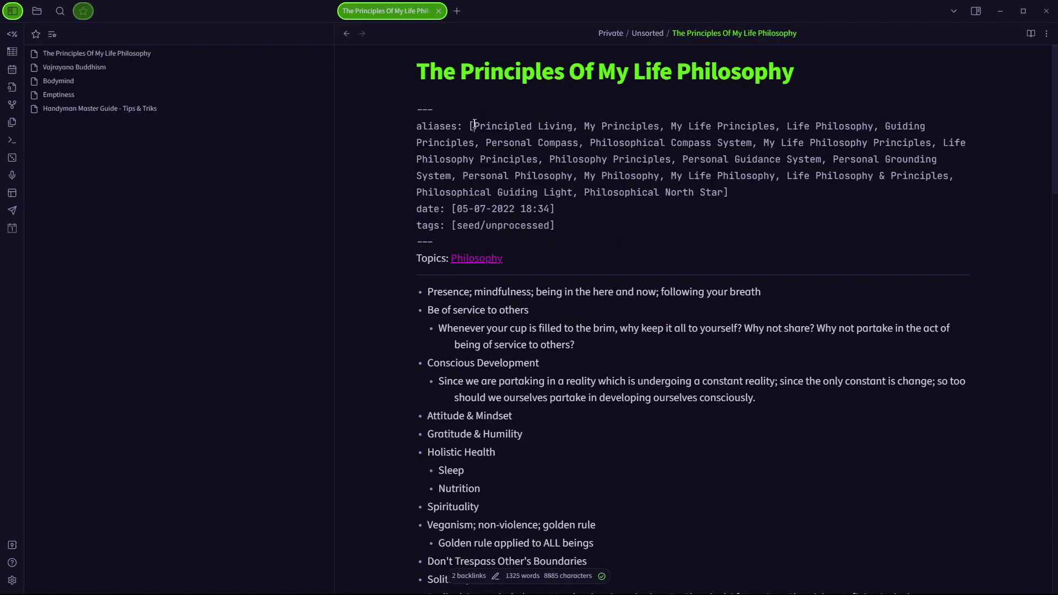
# - Scroll through its aliases list and switch the note to reading view
pyautogui.click(532, 128)
pyautogui.scroll(-20, 639, 232)
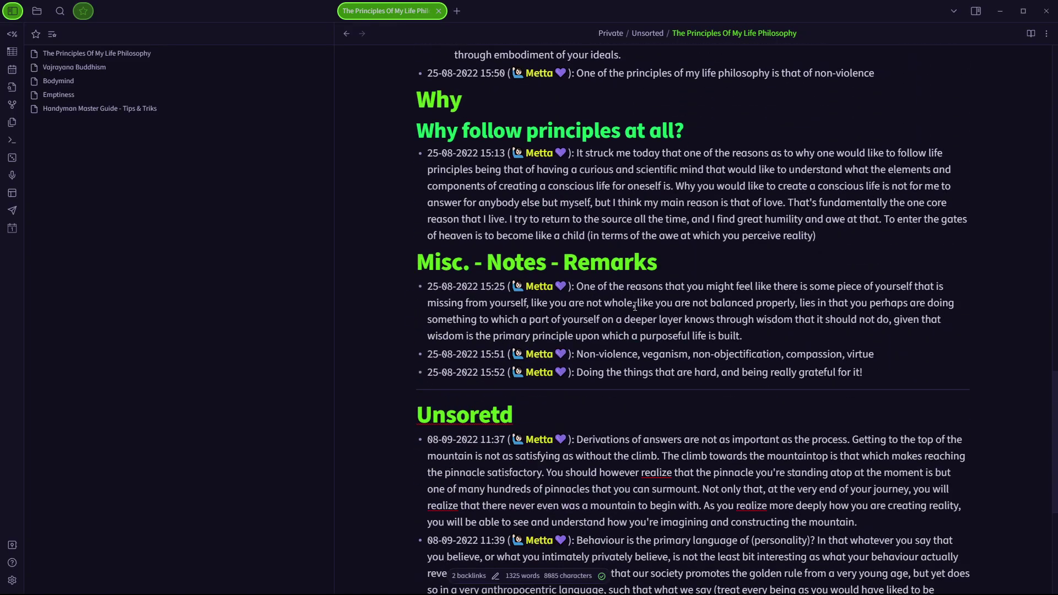
pyautogui.scroll(-10, 635, 306)
pyautogui.middleClick(678, 362)
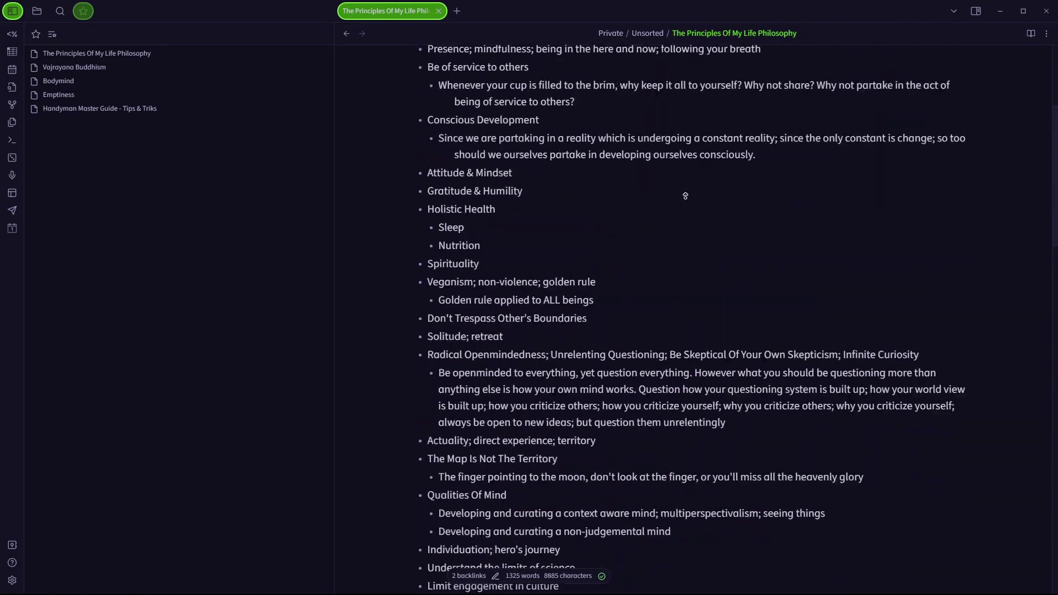
pyautogui.scroll(5, 682, 232)
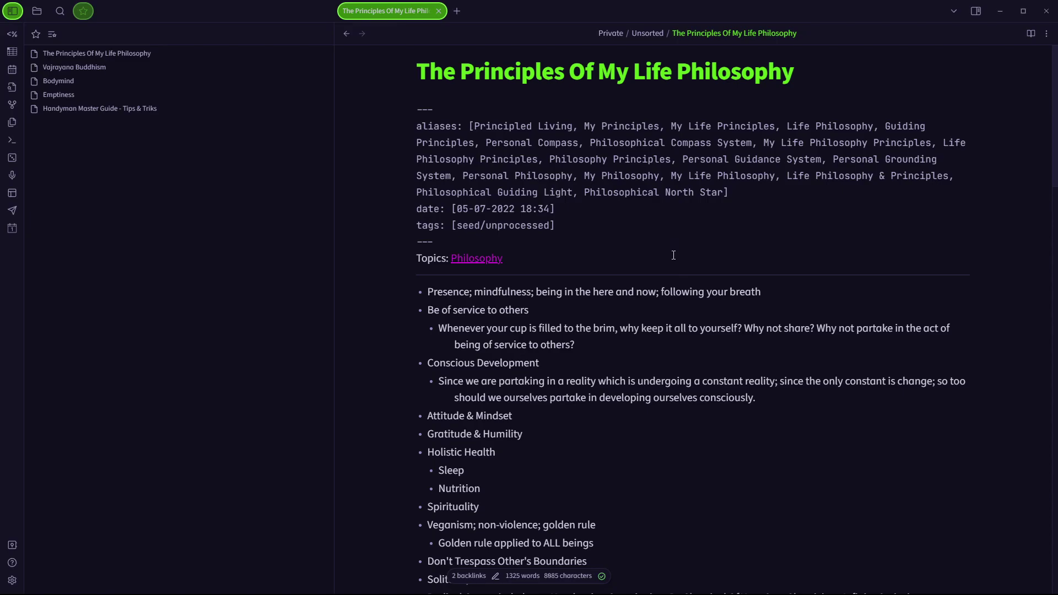
pyautogui.hotkey('ctrl', 'e')
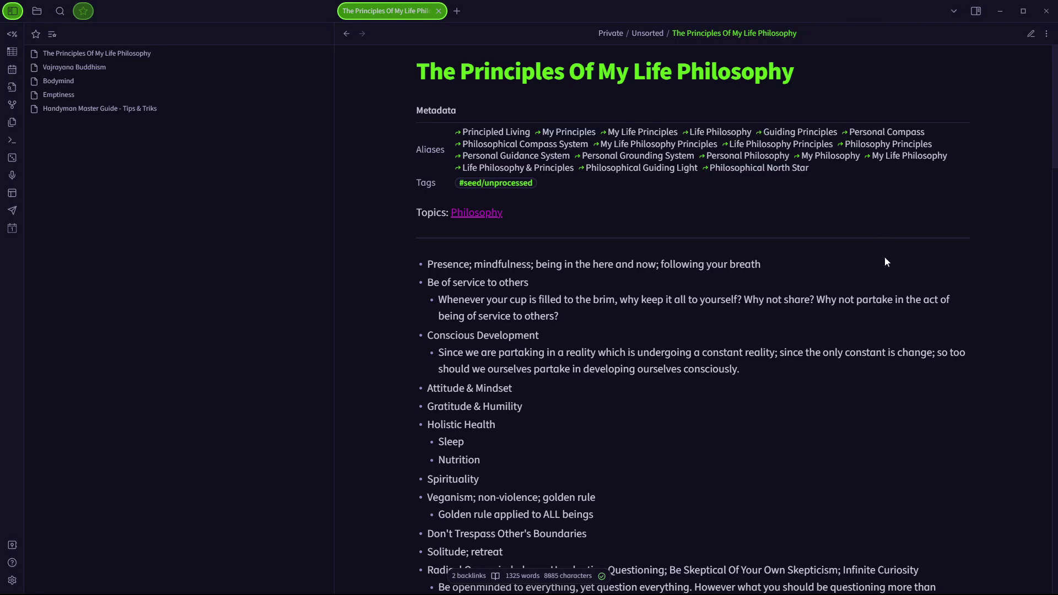
# - Search the quick switcher for 'my life phil' to surface the My Life Philosophy alias
pyautogui.hotkey('ctrl', 'o')
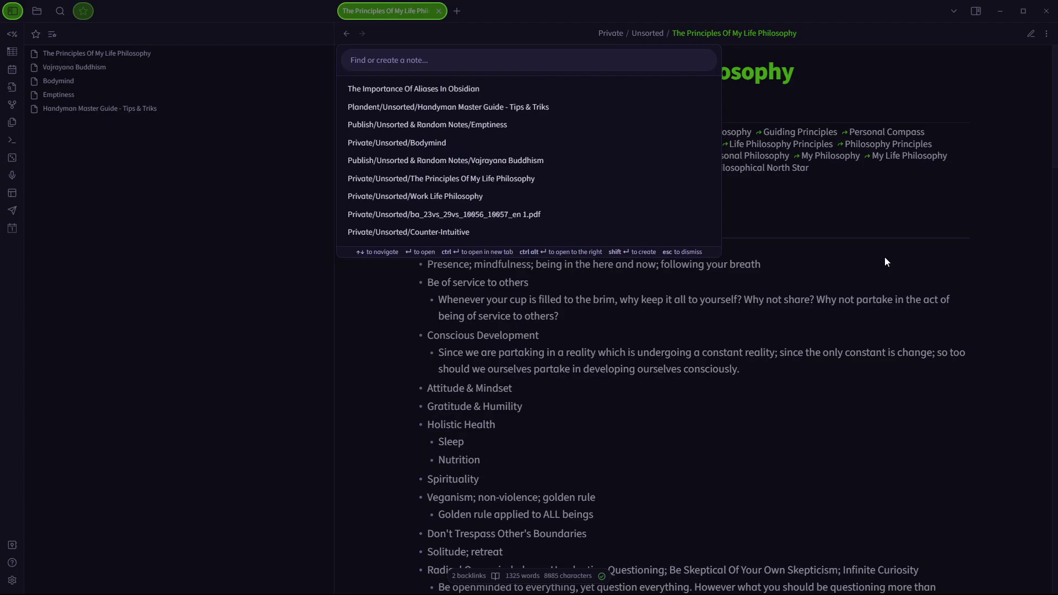
pyautogui.write('my life phil')
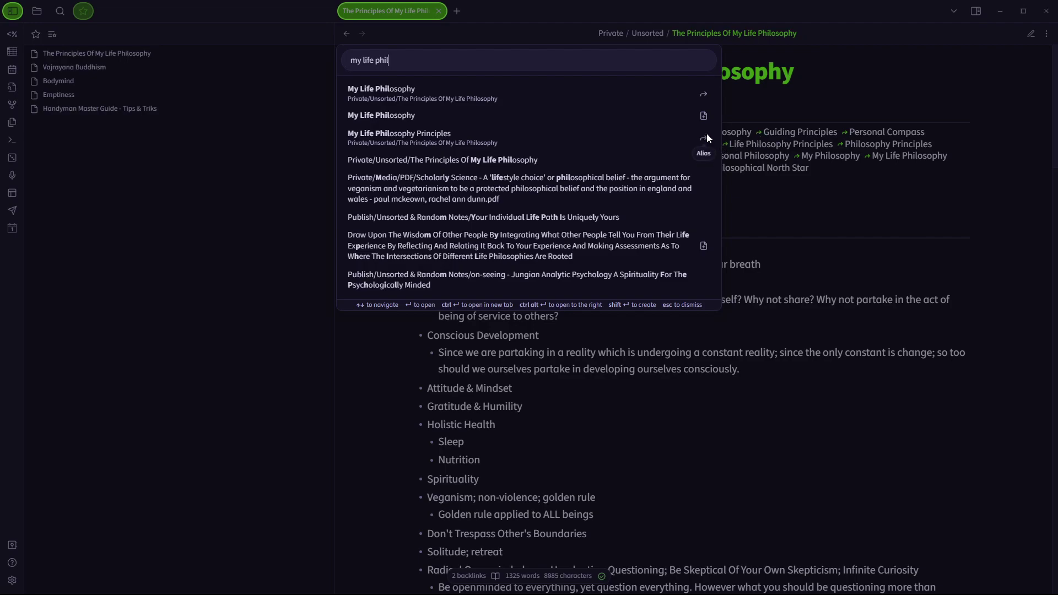
# - Open the note via the My Life Philosophy alias and compare source and rendered metadata
pyautogui.click(704, 98)
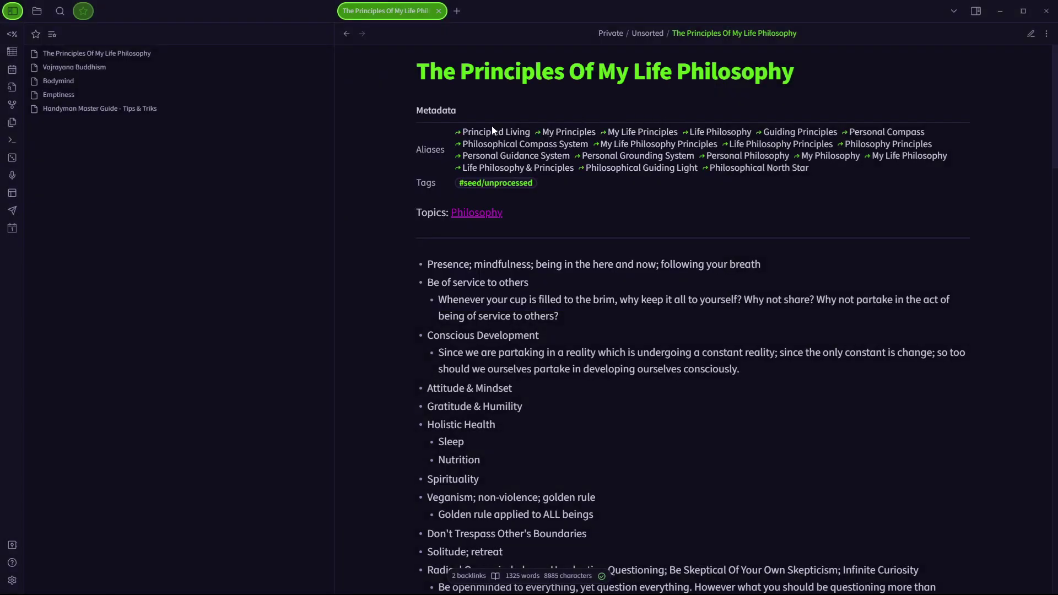
pyautogui.hotkey('ctrl', 'e')
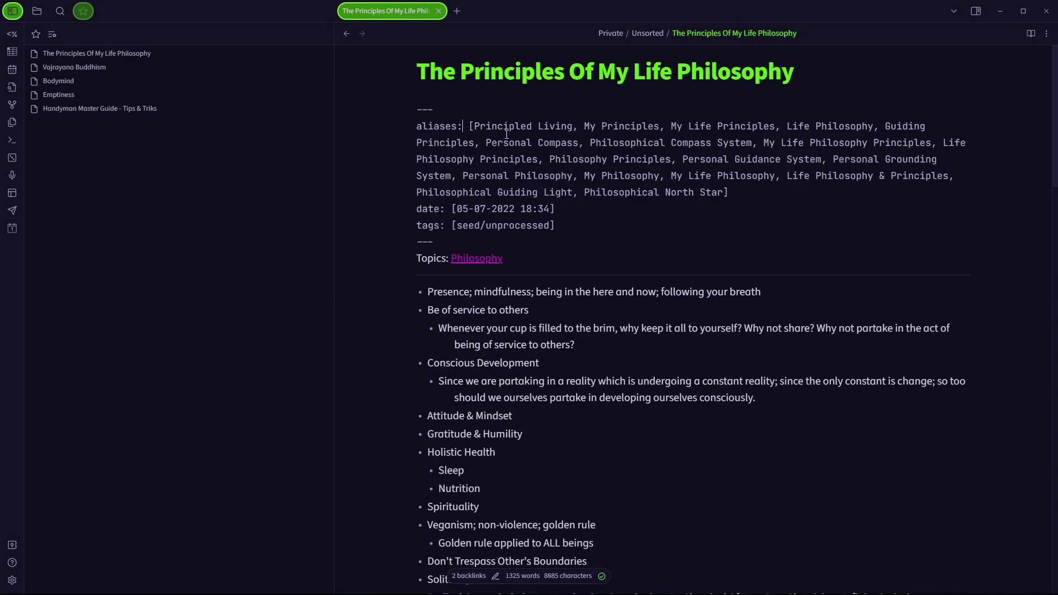
pyautogui.hotkey('ctrl', 'e')
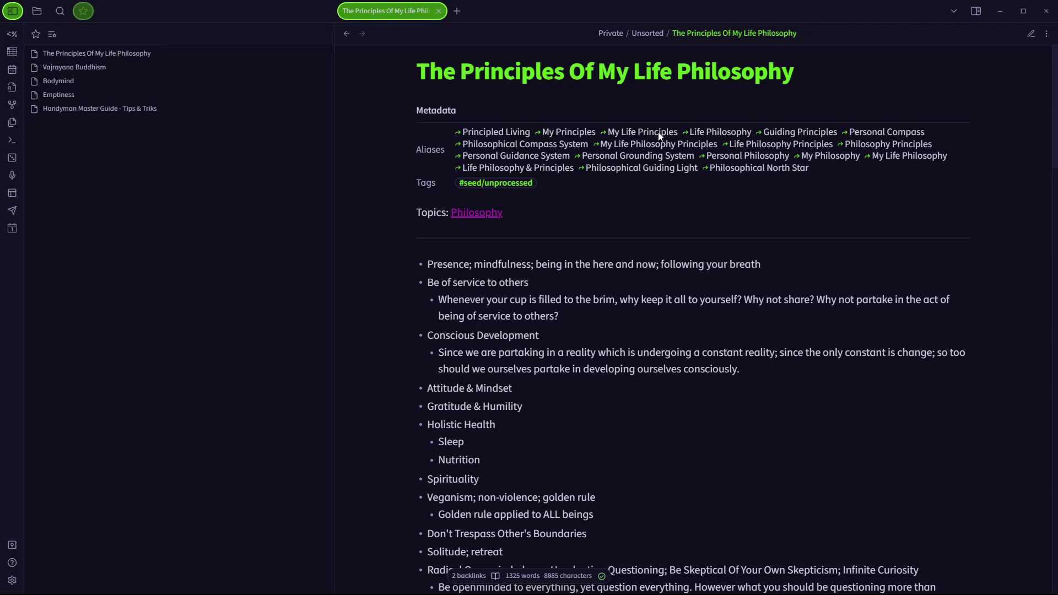
# - Append ', The Principles Of My Life Philosophy' to the end of the aliases list
pyautogui.hotkey('ctrl', 'e')
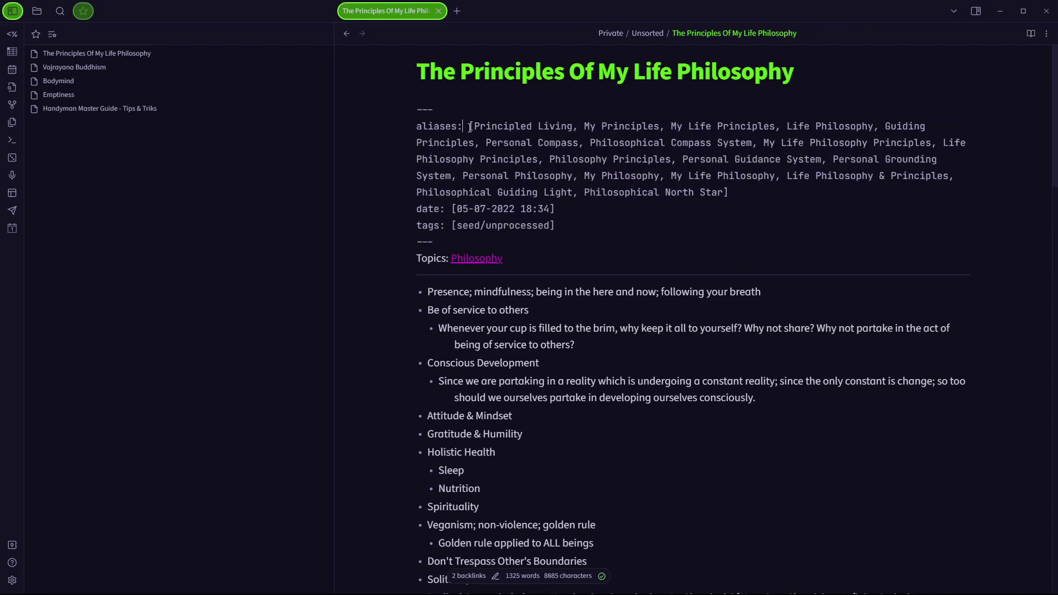
pyautogui.click(747, 190)
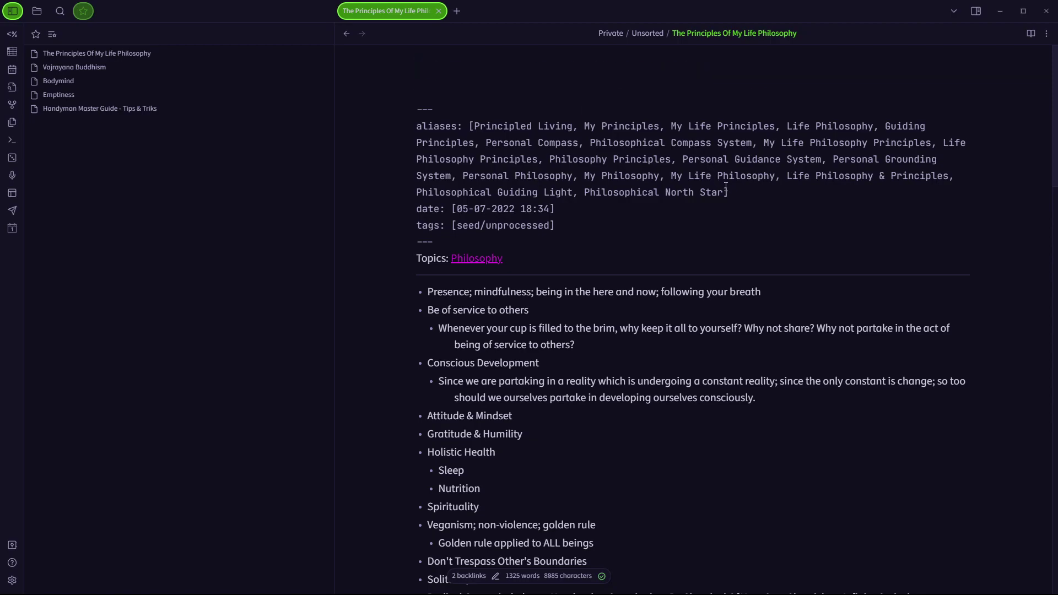
pyautogui.write(',')
pyautogui.write('The Principles Of My Life Philosophy')
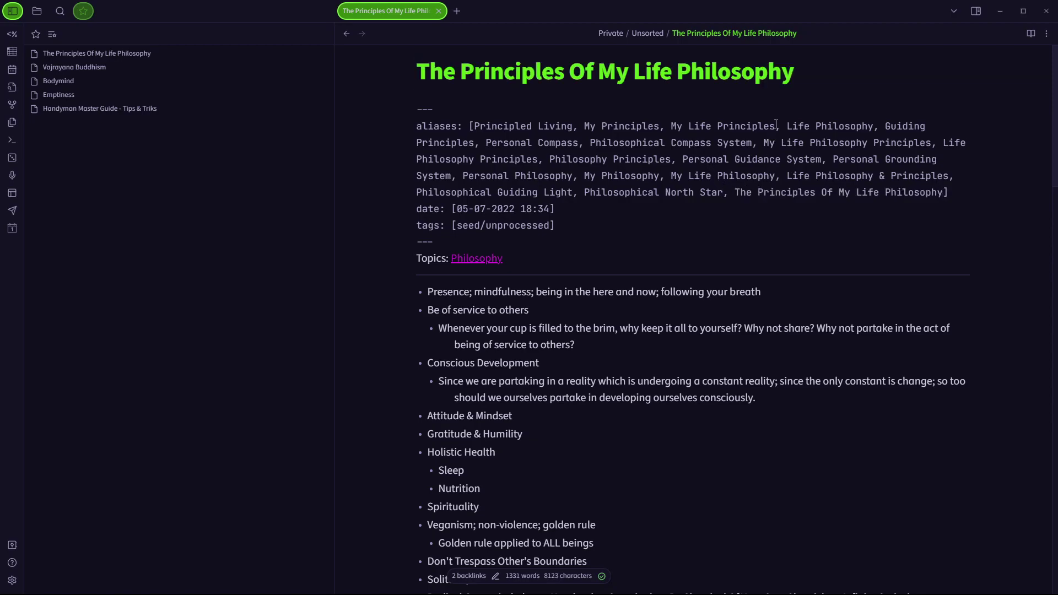
# - Rename the note to ABC123
pyautogui.tripleClick(446, 79)
pyautogui.write('ABC123')
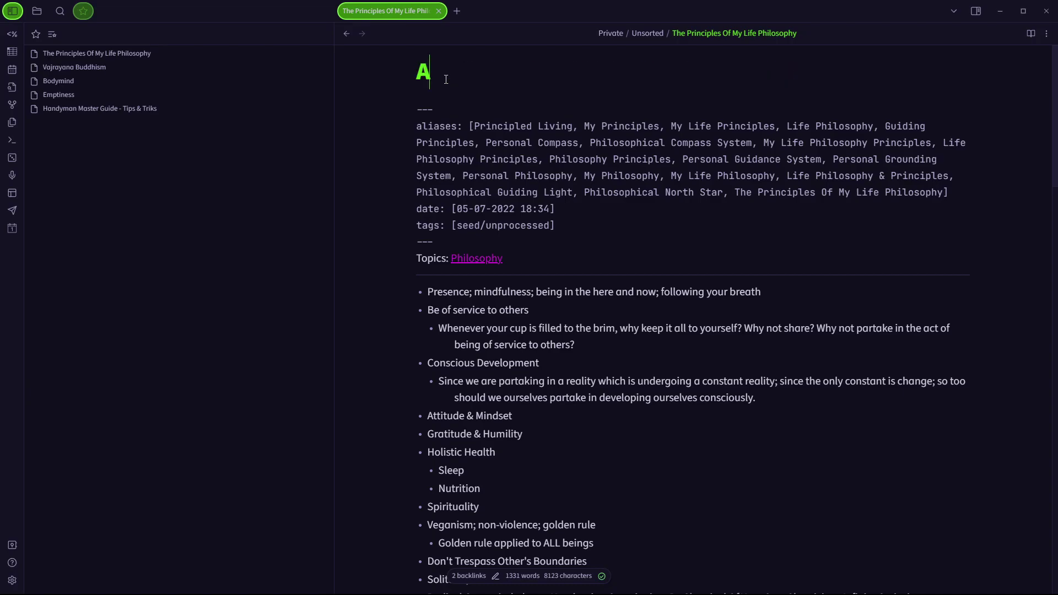
pyautogui.click(697, 226)
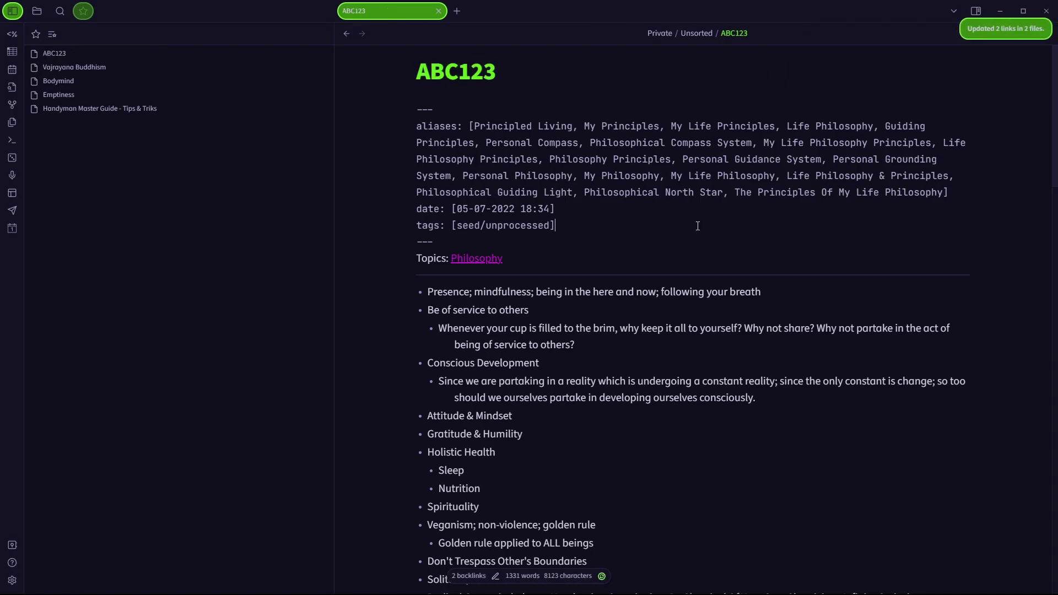
# - Search the quick switcher for 'the principles of', then dismiss it
pyautogui.hotkey('ctrl', 'o')
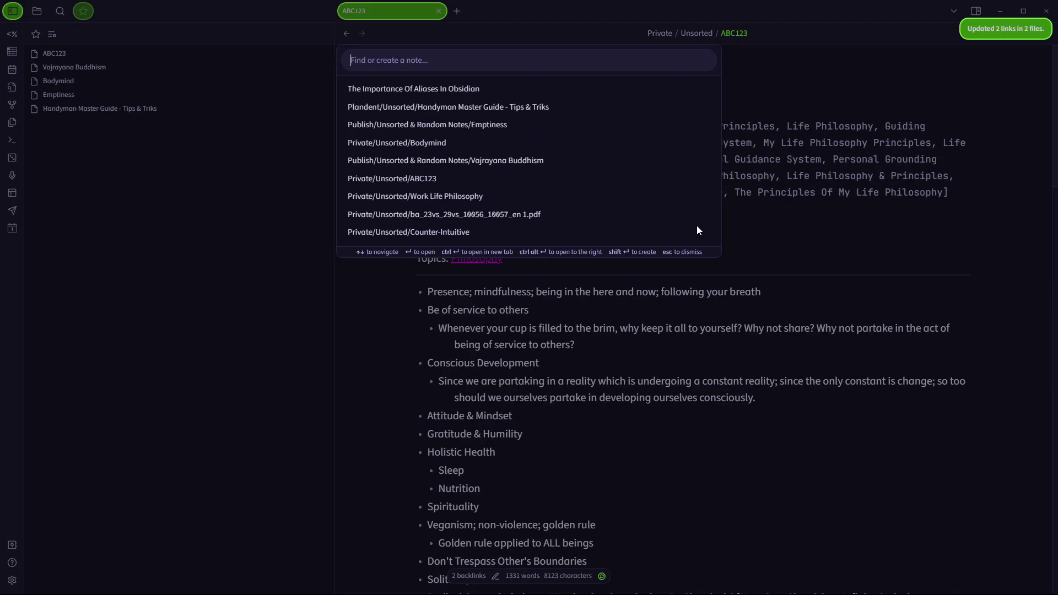
pyautogui.write('the principles of')
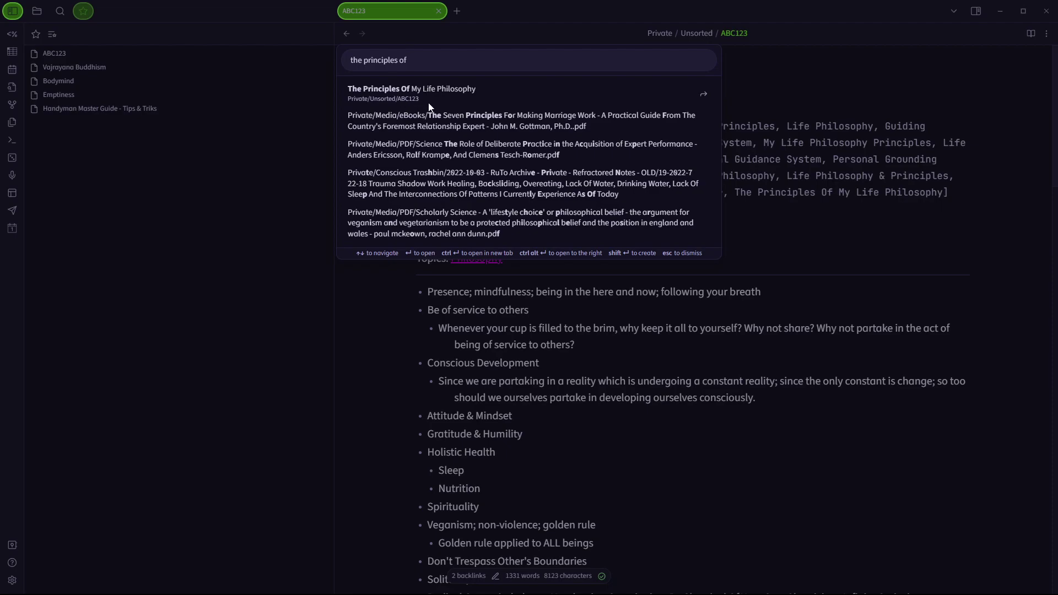
pyautogui.click(736, 117)
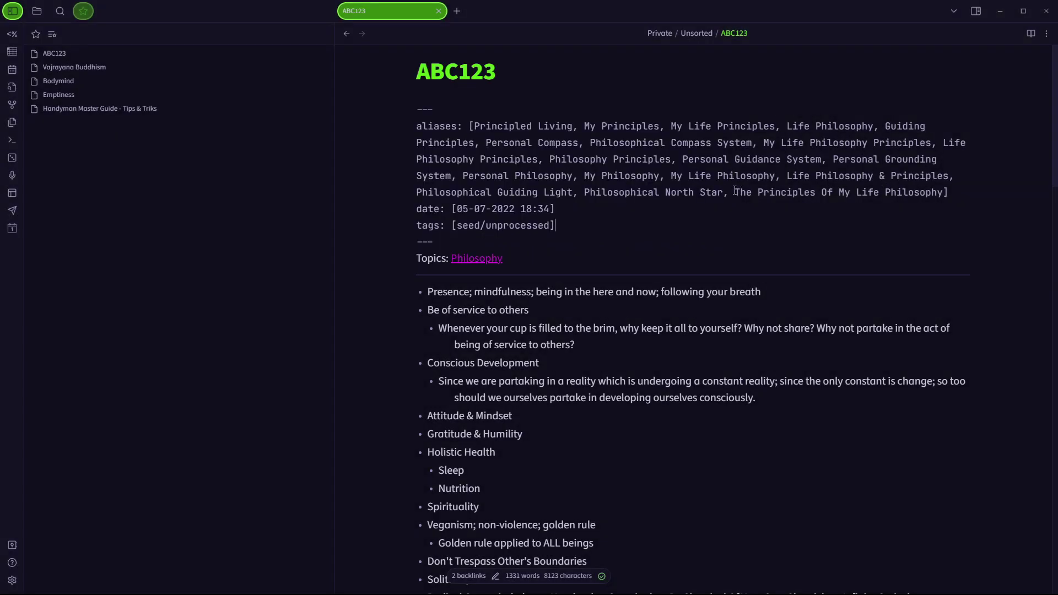
# - Move the alias 'The Principles Of My Life Philosophy' out of the aliases list into the title
pyautogui.moveTo(946, 192); pyautogui.dragTo(735, 192)
pyautogui.hotkey('ctrl', 'c')
pyautogui.press('BackSpace')
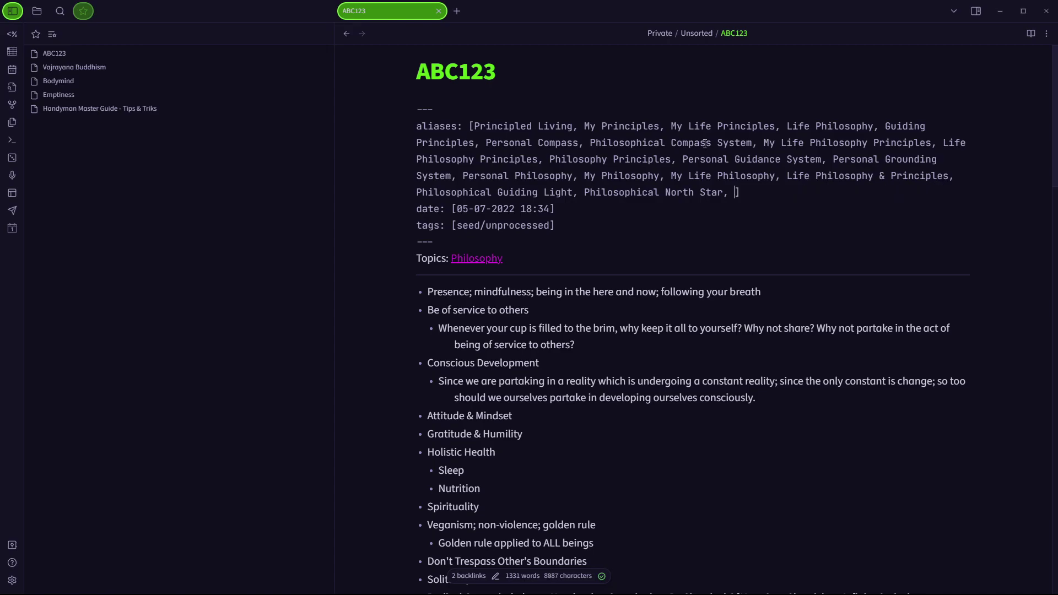
pyautogui.press('F2')
pyautogui.hotkey('ctrl', 'v')
pyautogui.press('Return')
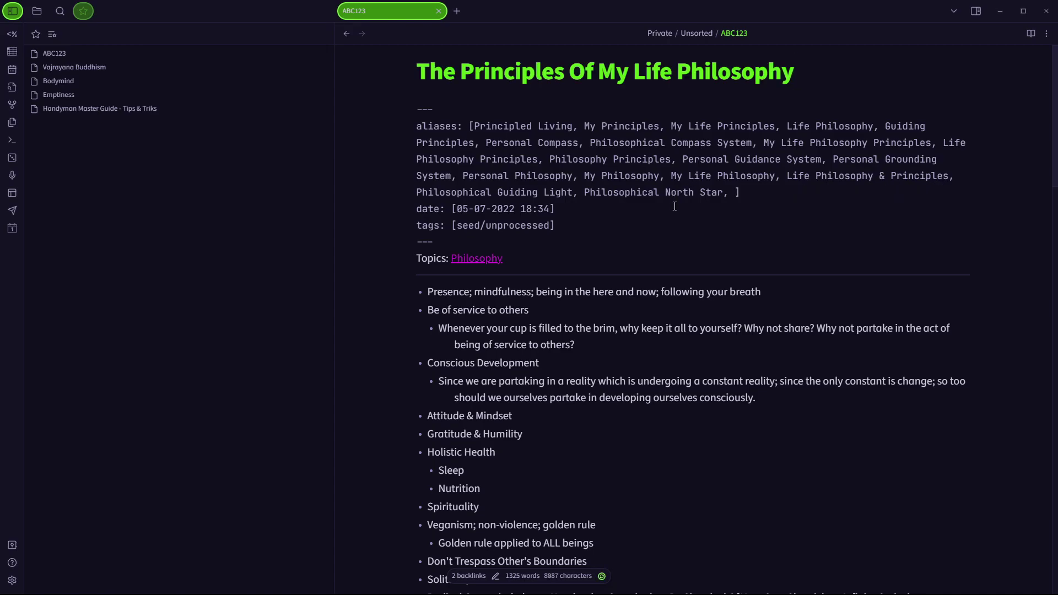
# - Open Vajrayana Buddhism and view its aliases as rendered metadata, then as raw YAML
pyautogui.click(82, 69)
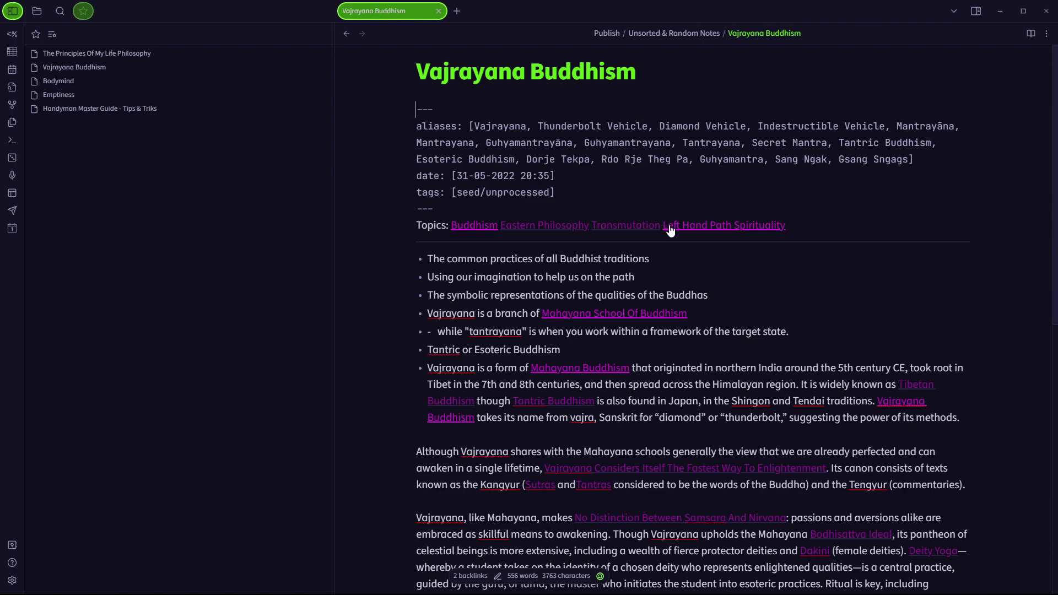
pyautogui.hotkey('ctrl', 'e')
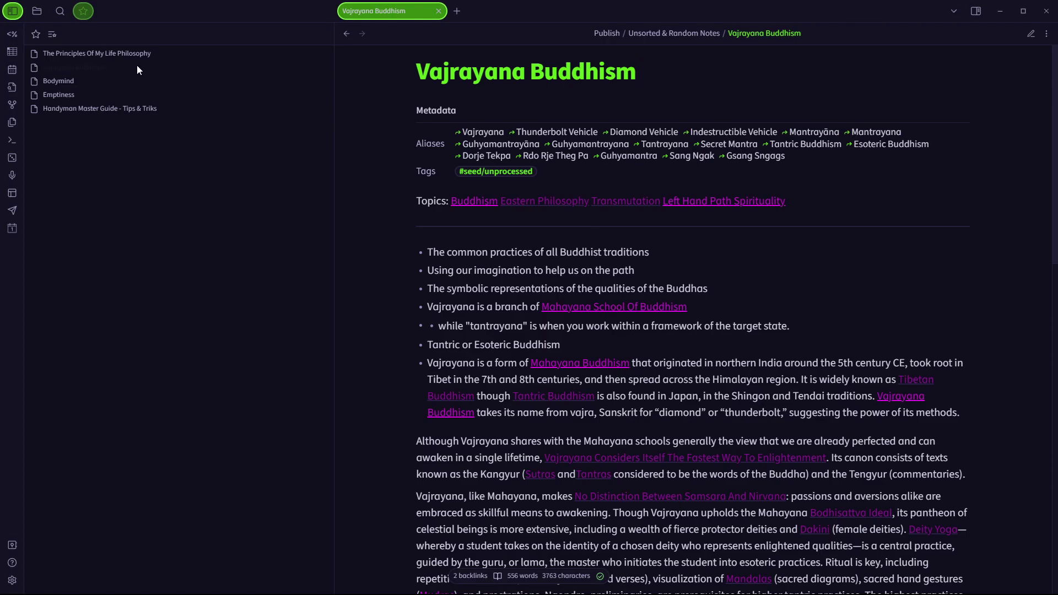
pyautogui.hotkey('ctrl', 'e')
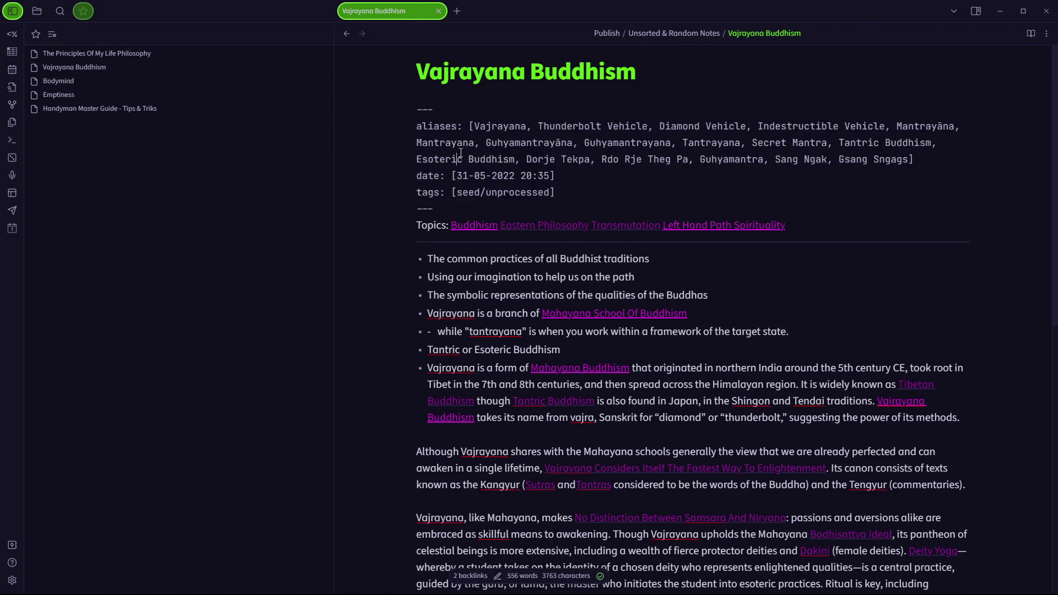
# - Open the Bodymind note, with aliases Mind & Body, Mind And Body, Body & Mind, Body And Mind
pyautogui.click(692, 159)
pyautogui.click(716, 159)
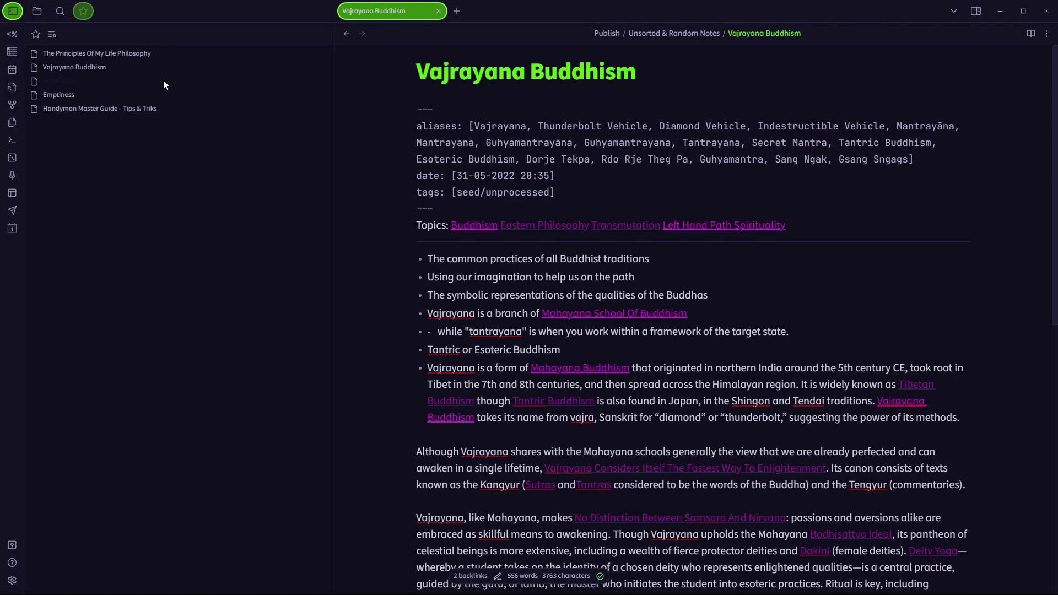
pyautogui.click(132, 78)
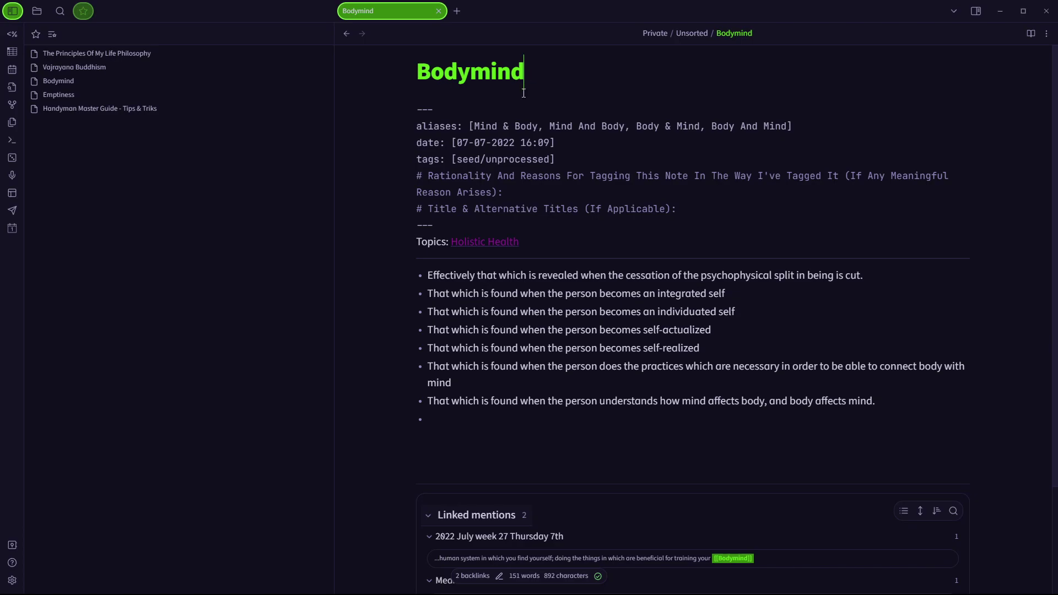
# - Look up 'mind & body' in the quick switcher and open Bodymind through that alias
pyautogui.click(450, 242)
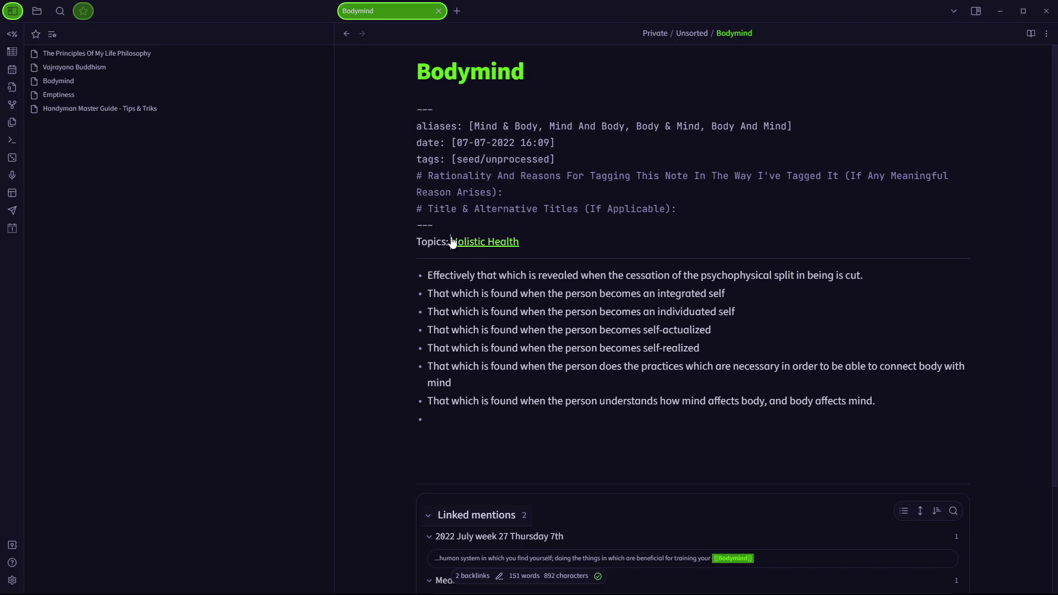
pyautogui.click(634, 228)
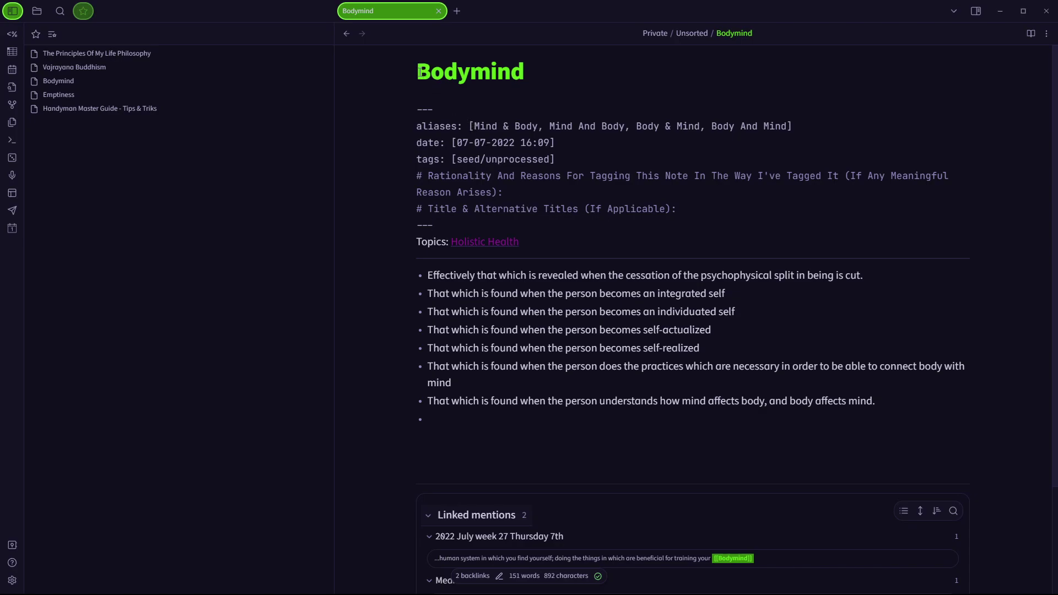
pyautogui.click(542, 126)
pyautogui.hotkey('ctrl', 'o')
pyautogui.write('mind & body')
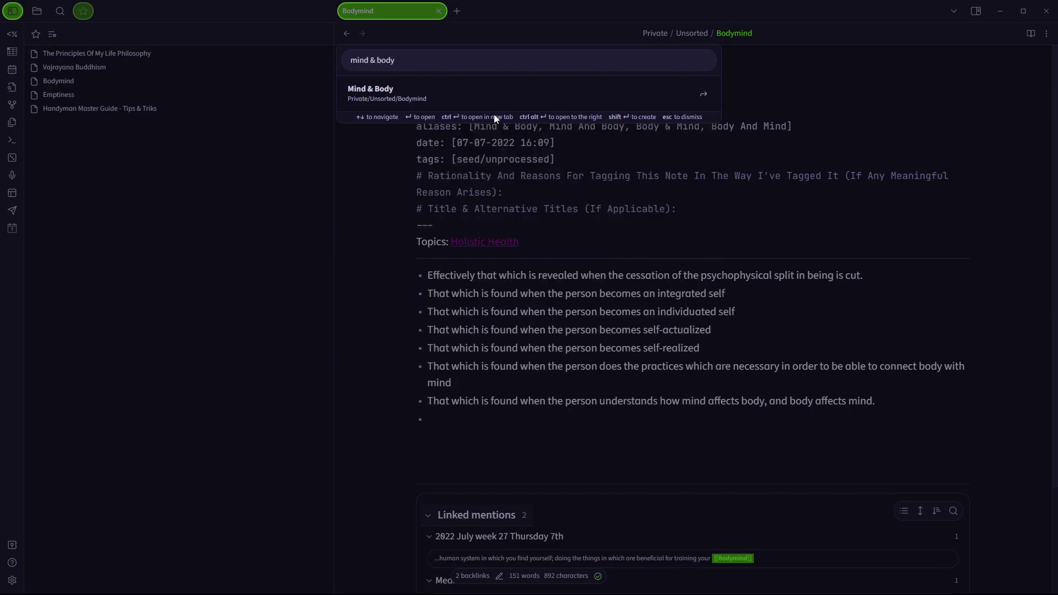
pyautogui.press('Return')
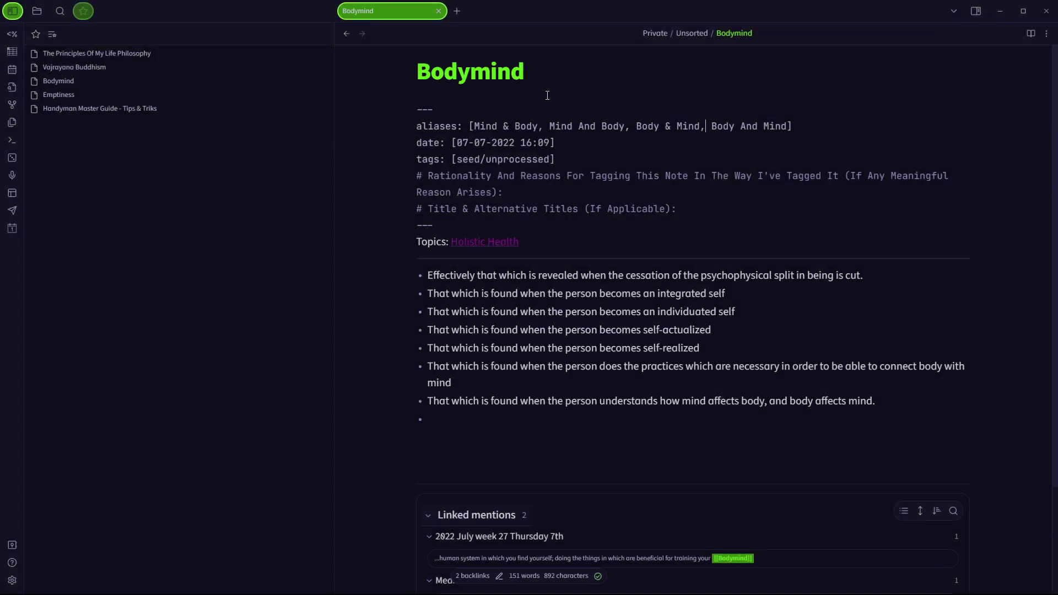
# - Open the Emptiness note, whose aliases include Shunyata, Sunyata and The Void
pyautogui.click(545, 77)
pyautogui.click(419, 71)
pyautogui.click(533, 70)
pyautogui.click(67, 95)
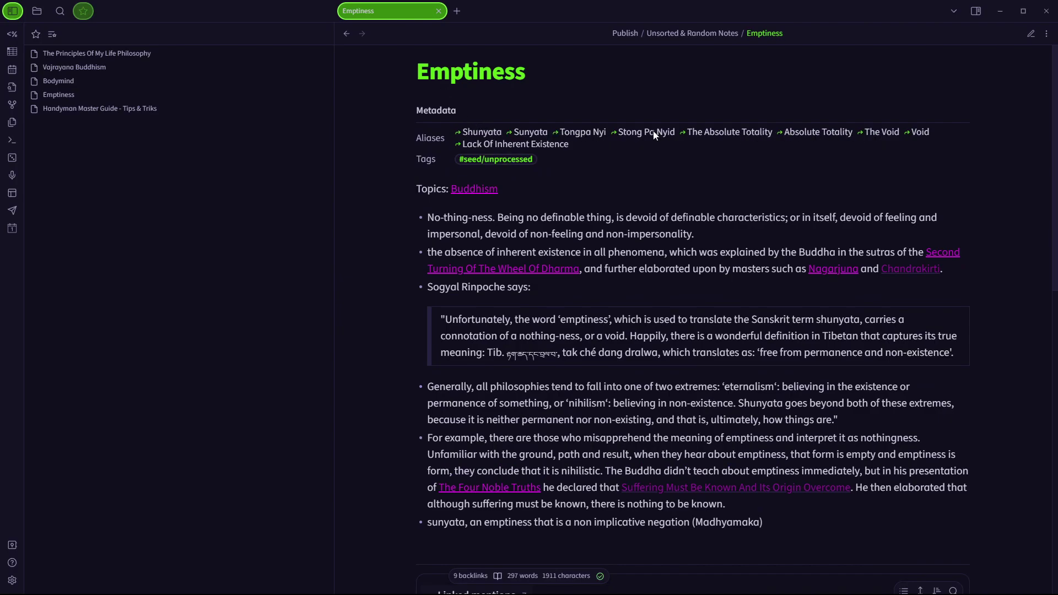
# - Open Handyman Master Guide - Tips & Triks and view its Norwegian aliases rendered, then as raw YAML
pyautogui.hotkey('ctrl', 'e')
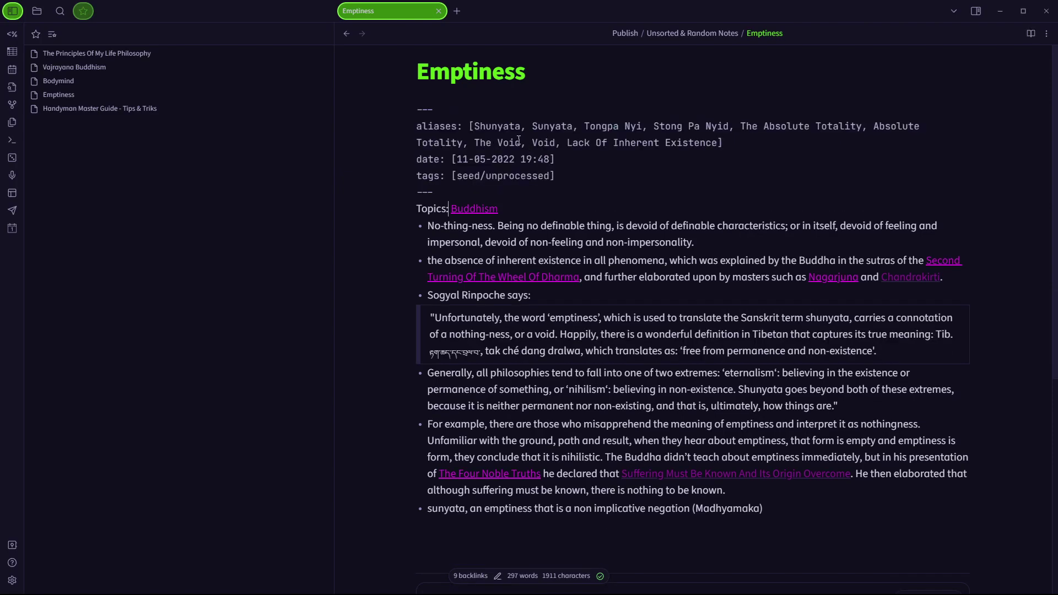
pyautogui.click(81, 110)
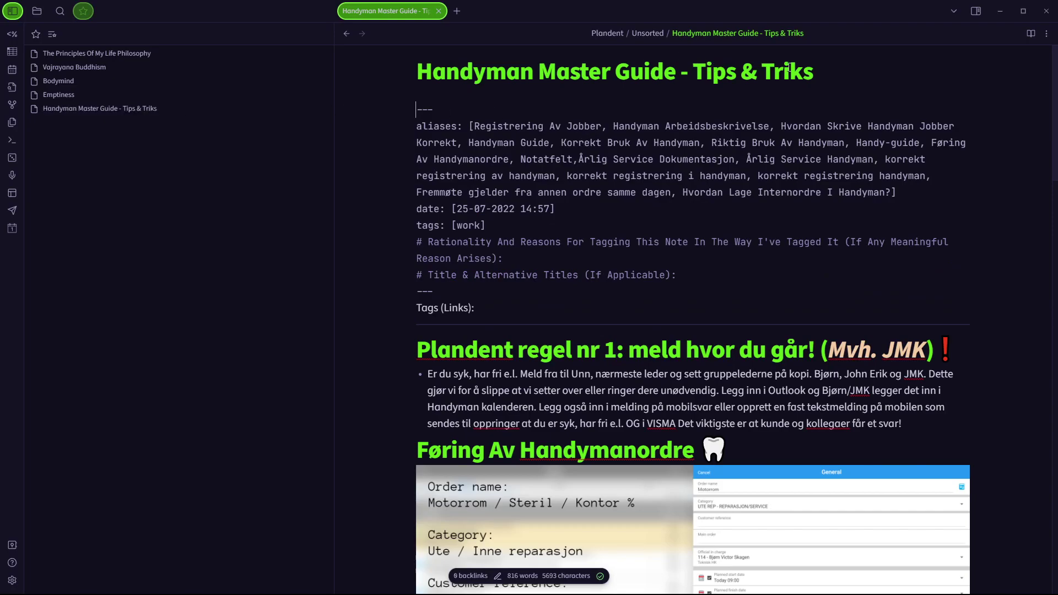
pyautogui.hotkey('ctrl', 'e')
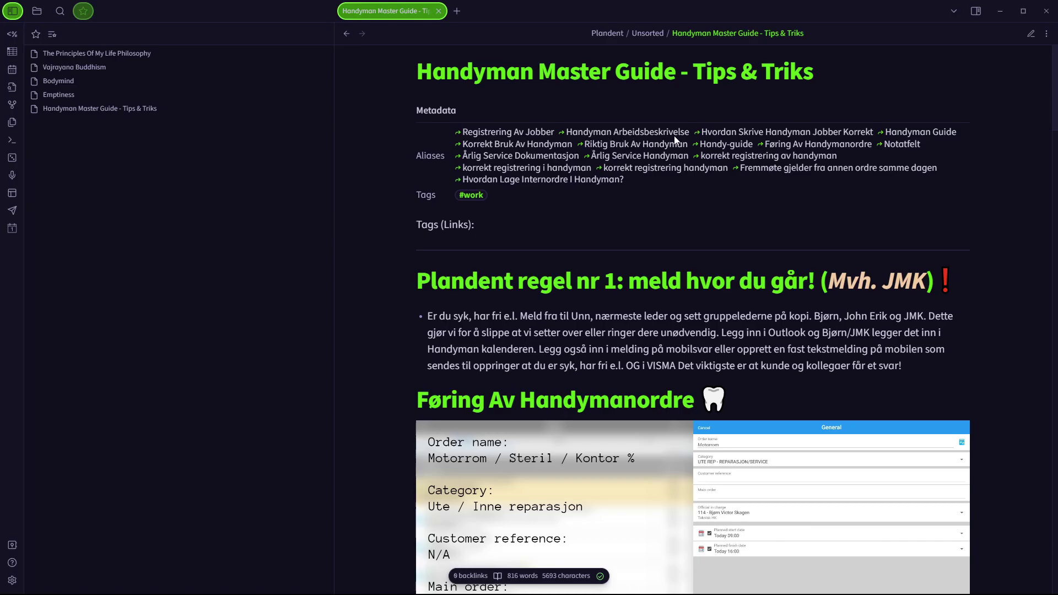
pyautogui.hotkey('ctrl', 'e')
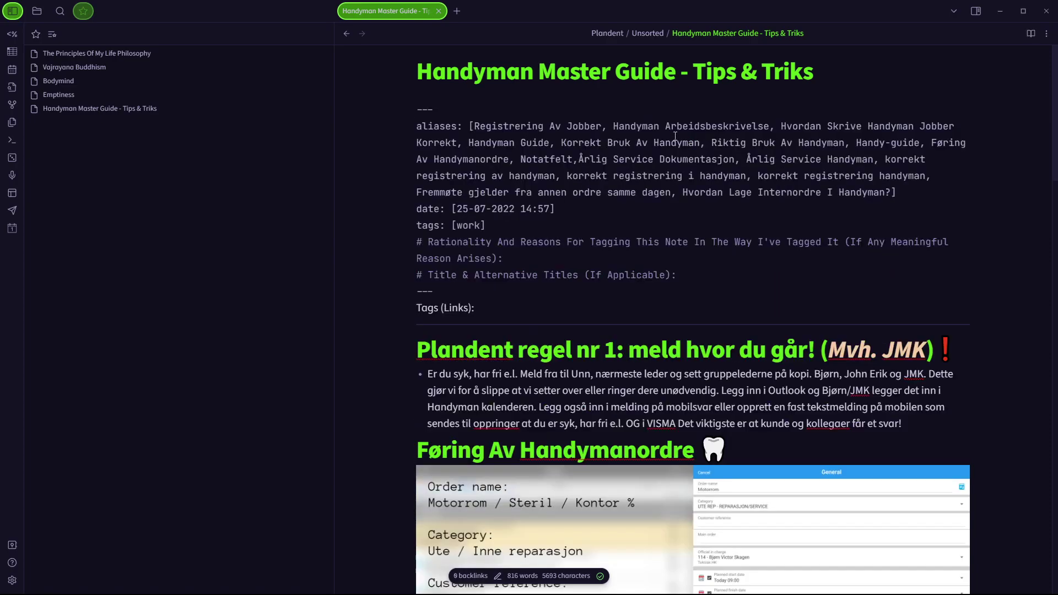
# - Open The Importance Of Aliases In Obsidian from the file explorer and scroll past its empty aliases field
pyautogui.click(39, 10)
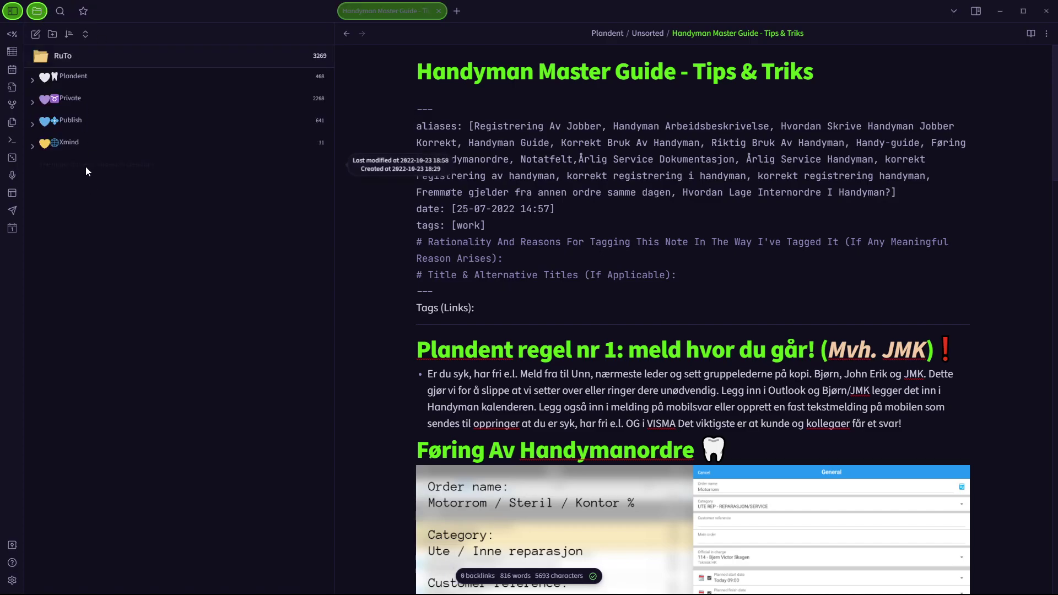
pyautogui.click(85, 166)
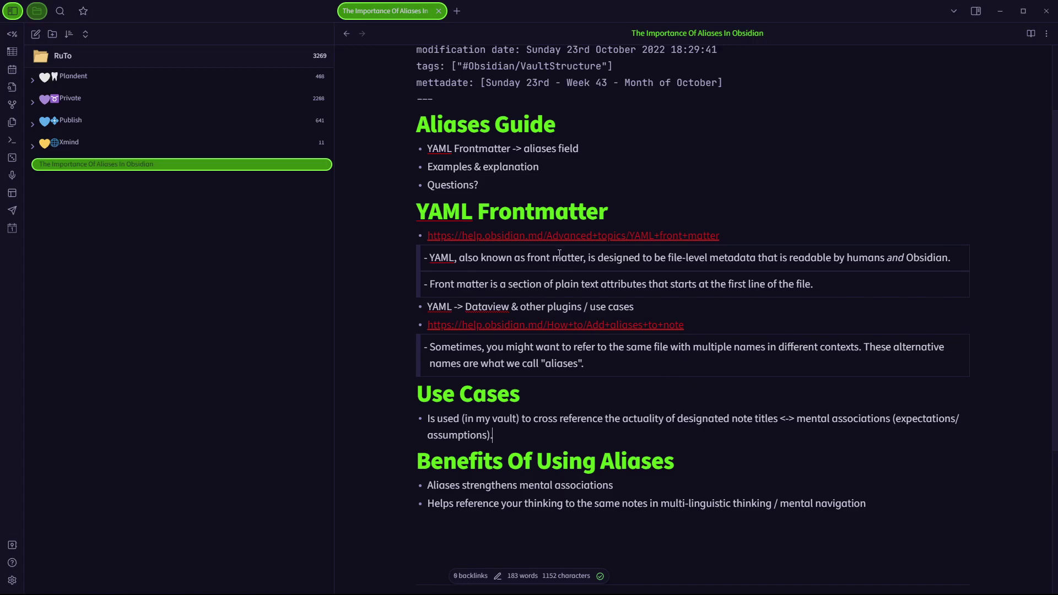
pyautogui.scroll(3, 562, 270)
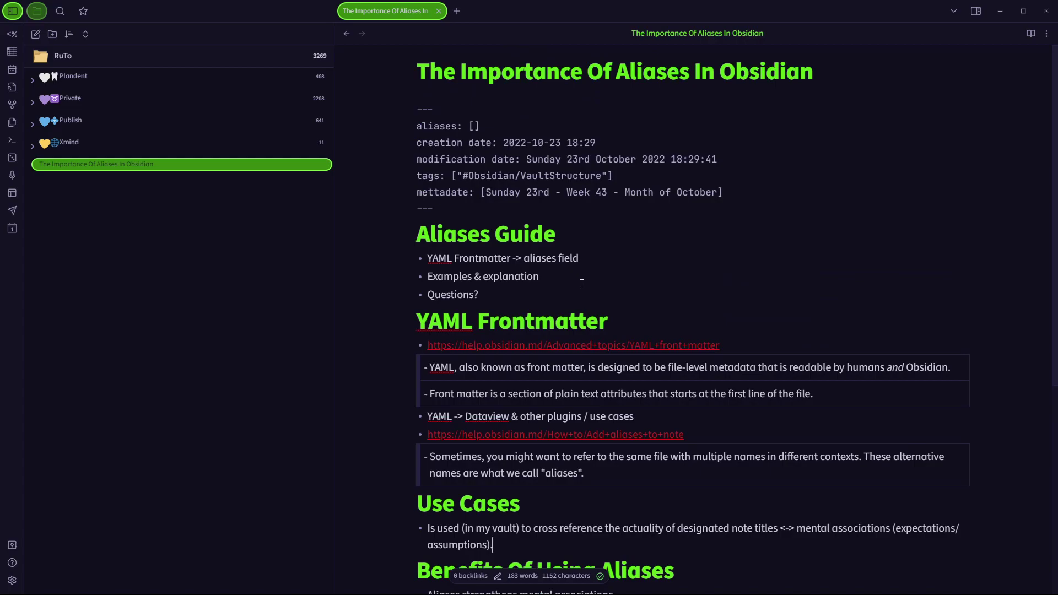
pyautogui.scroll(-3, 584, 284)
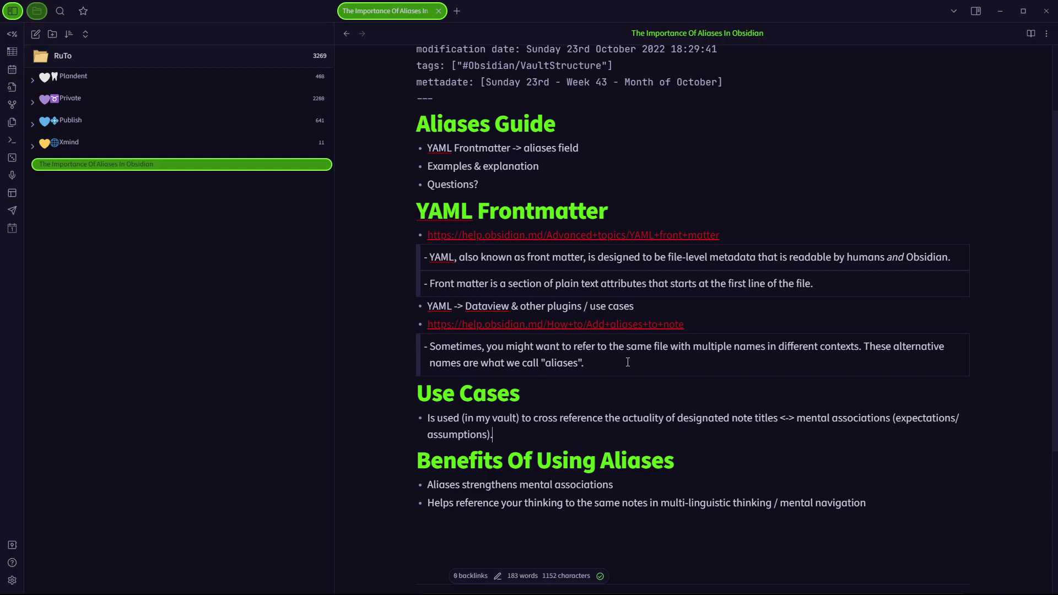
pyautogui.scroll(1, 623, 364)
pyautogui.scroll(-1, 642, 364)
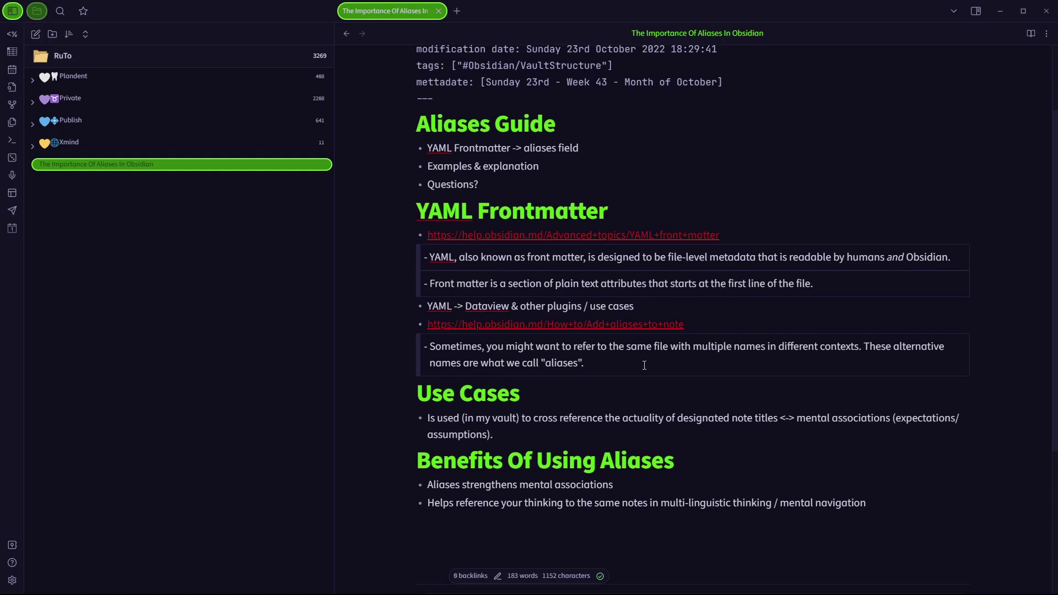